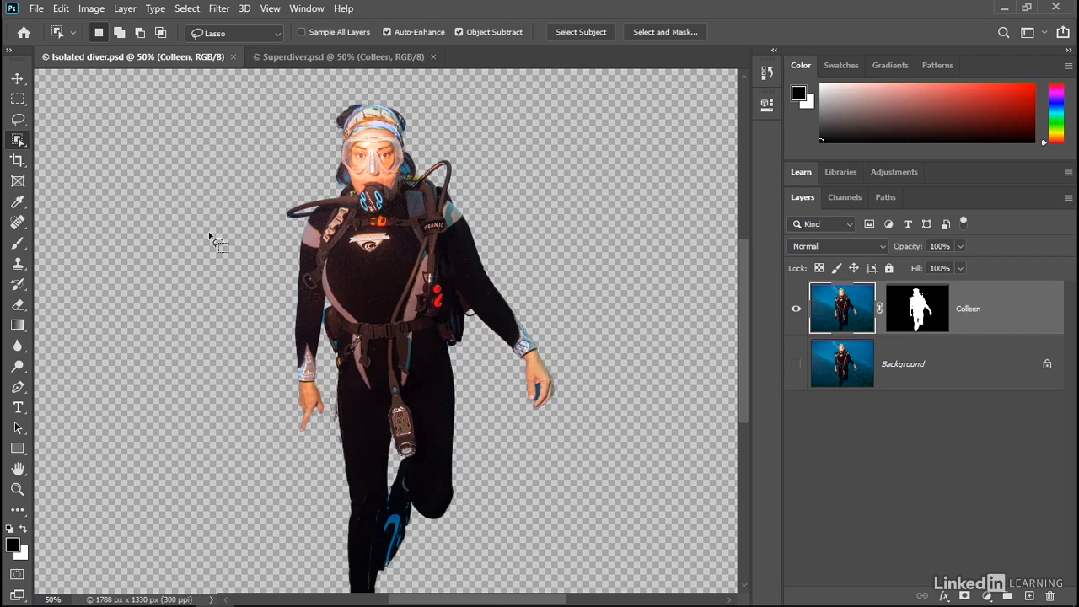
Compare the document with Superdiver.psd, then show the Background layer and duplicate the masked diver layer
key(ctrl+Tab)
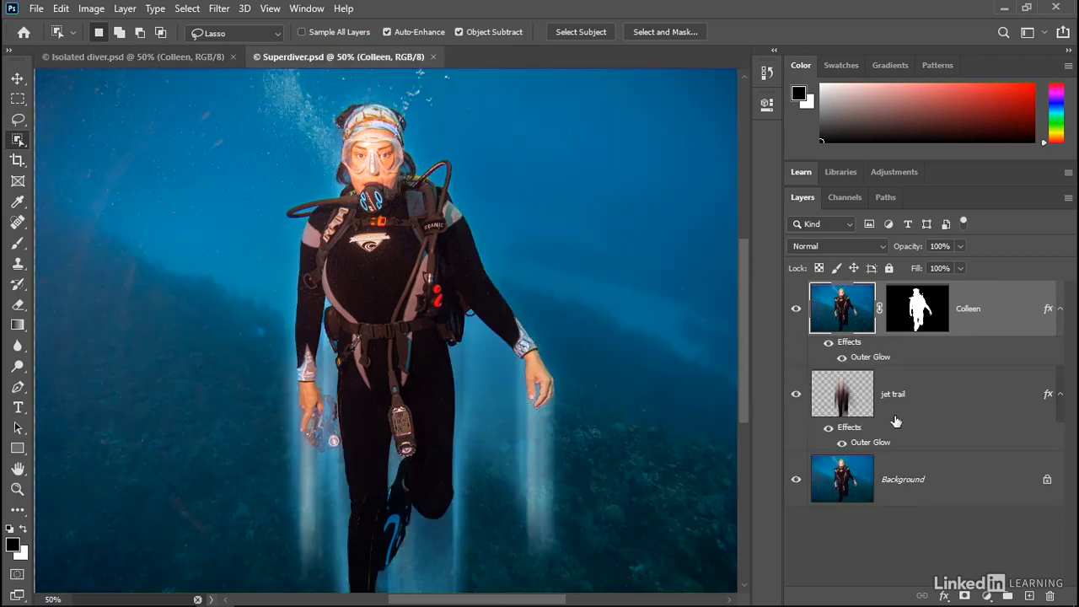
key(ctrl+Tab)
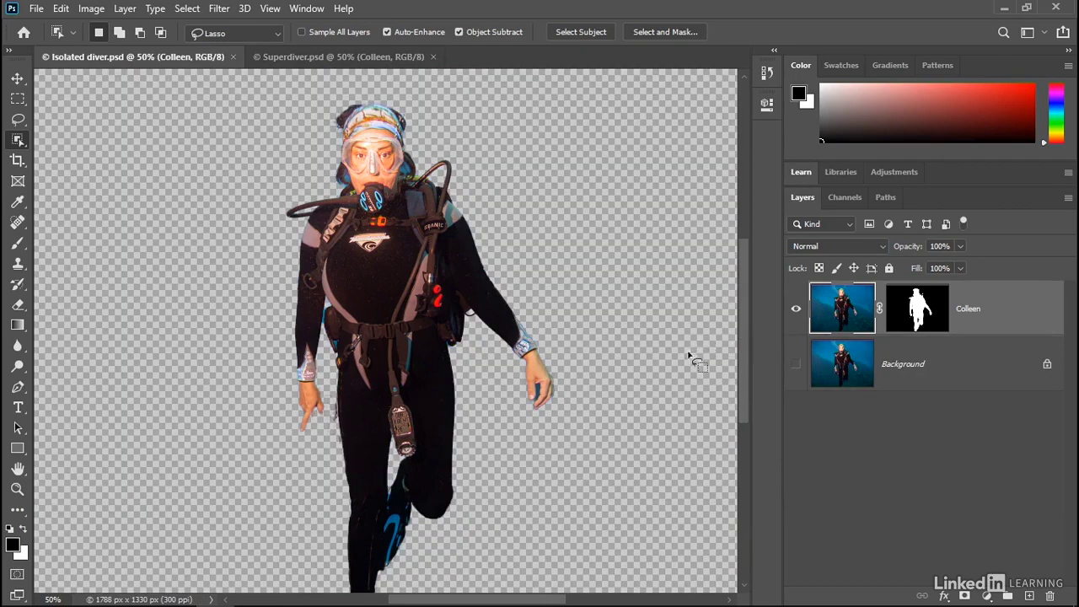
click(795, 364)
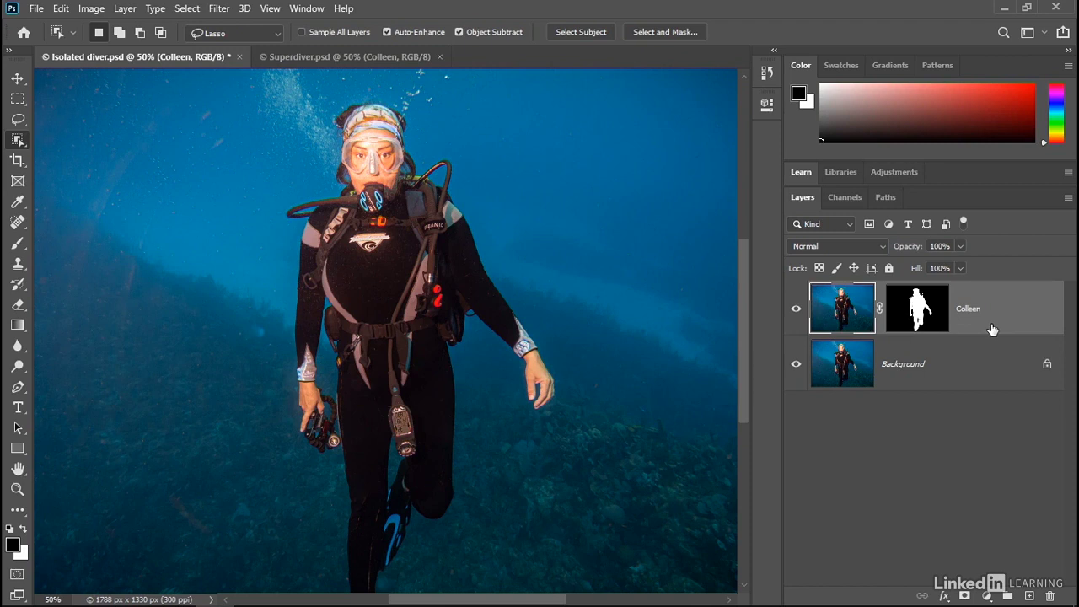
key(ctrl+j)
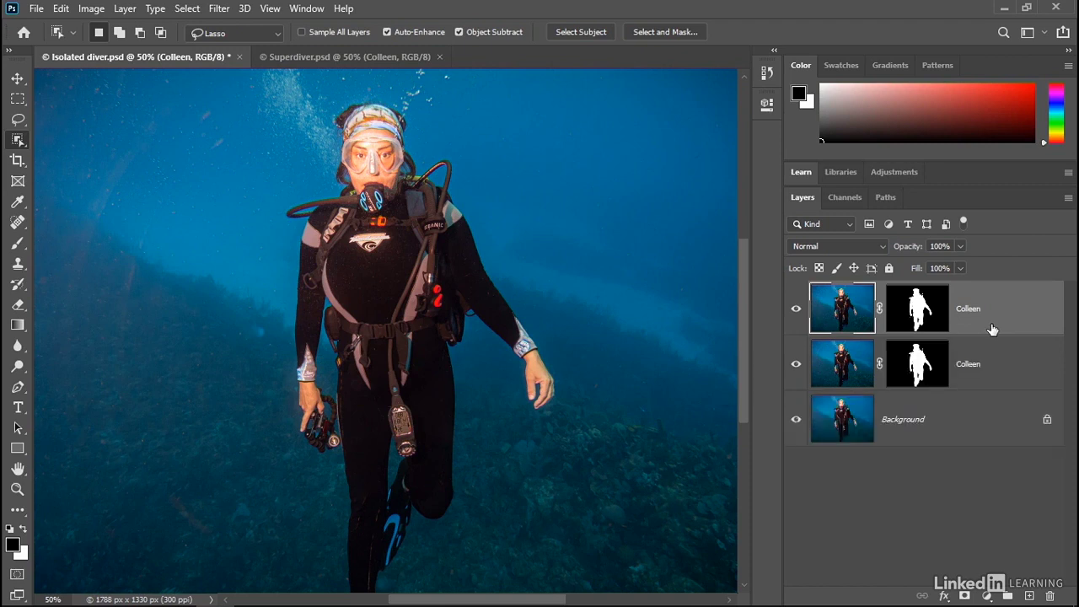
Rename the lower copy of the masked diver layer as "jet trail"
double_click(967, 366)
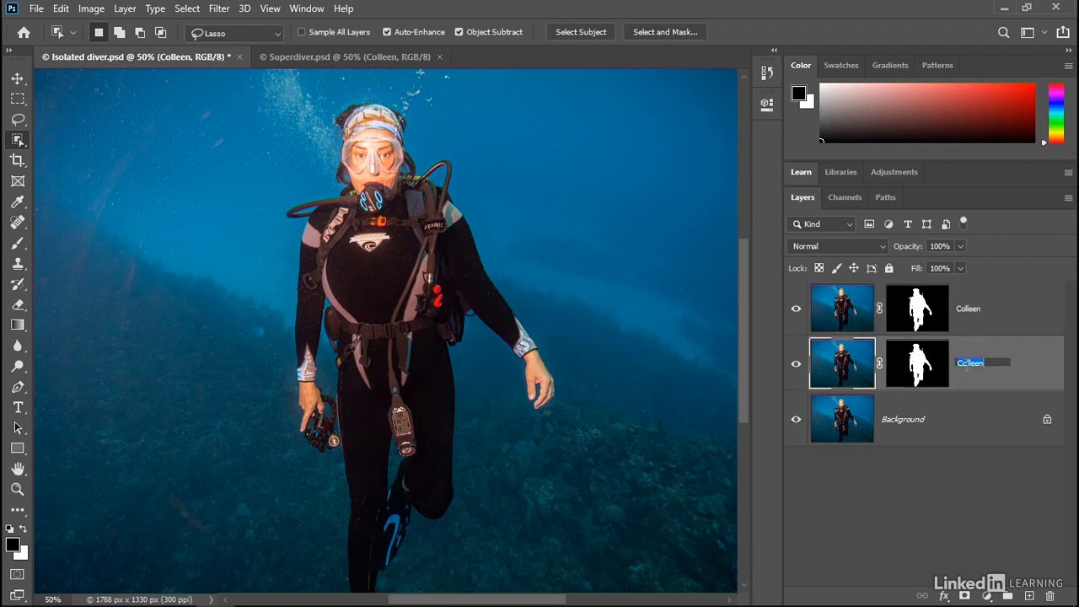
text(left trail)
key(Return)
Apply the jet trail layer's mask permanently to its pixels and check that layer in isolation
right_click(909, 371)
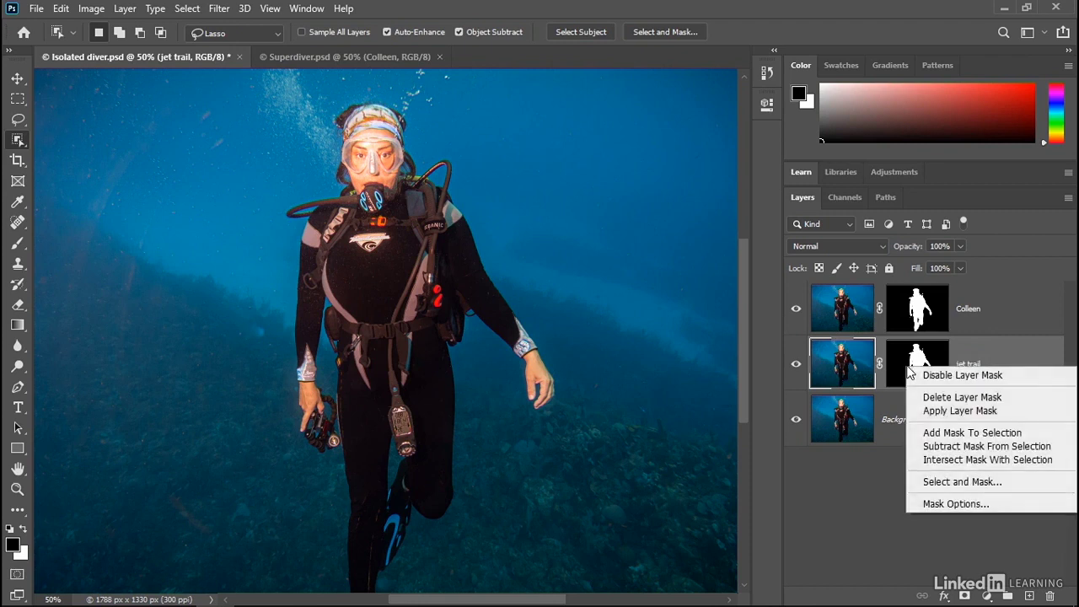
key(Escape)
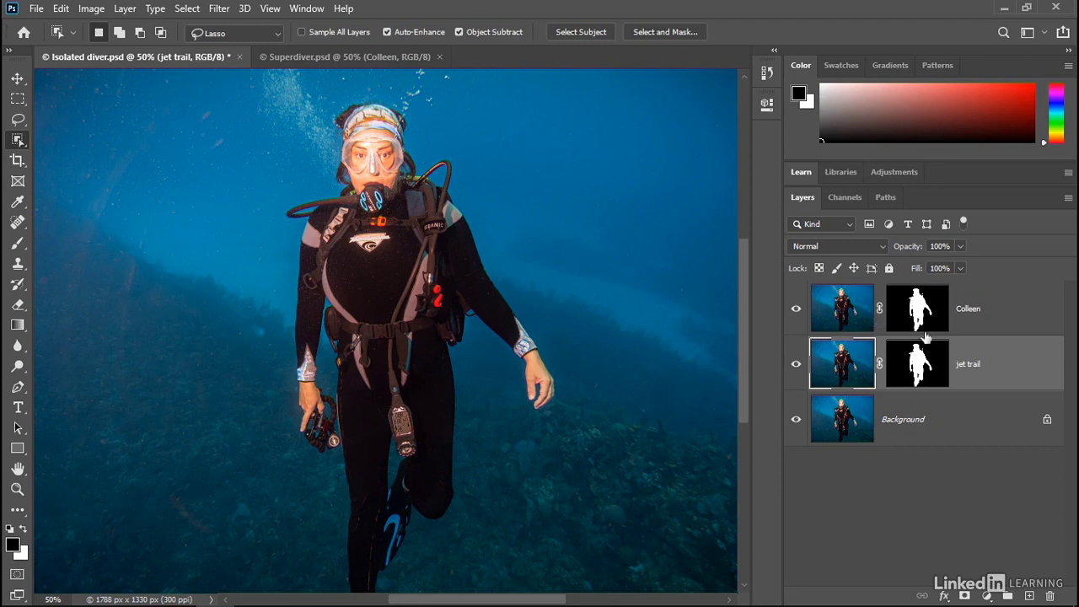
right_click(873, 469)
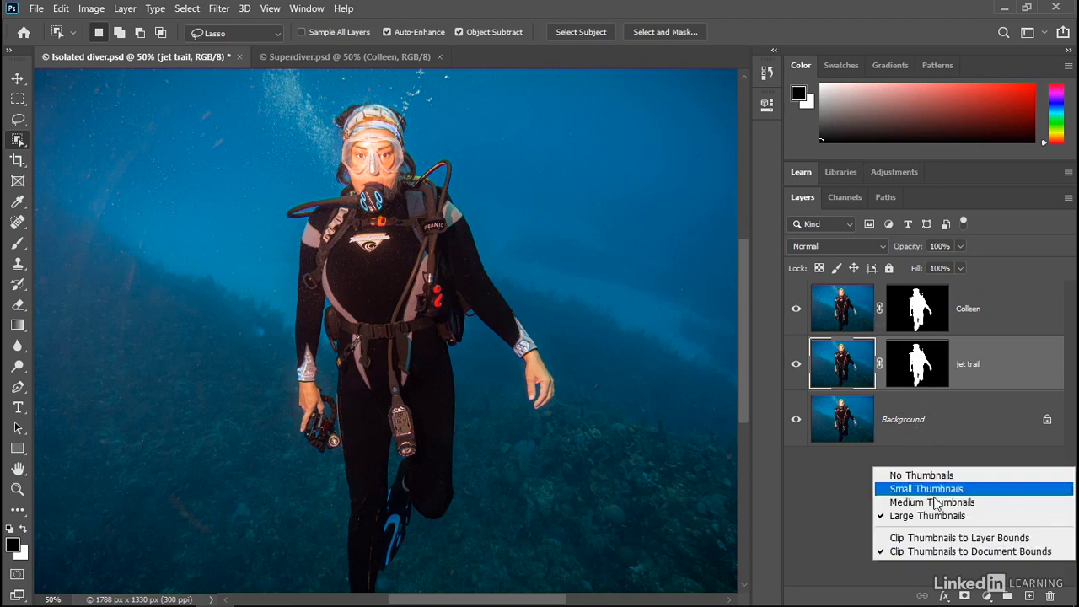
click(980, 516)
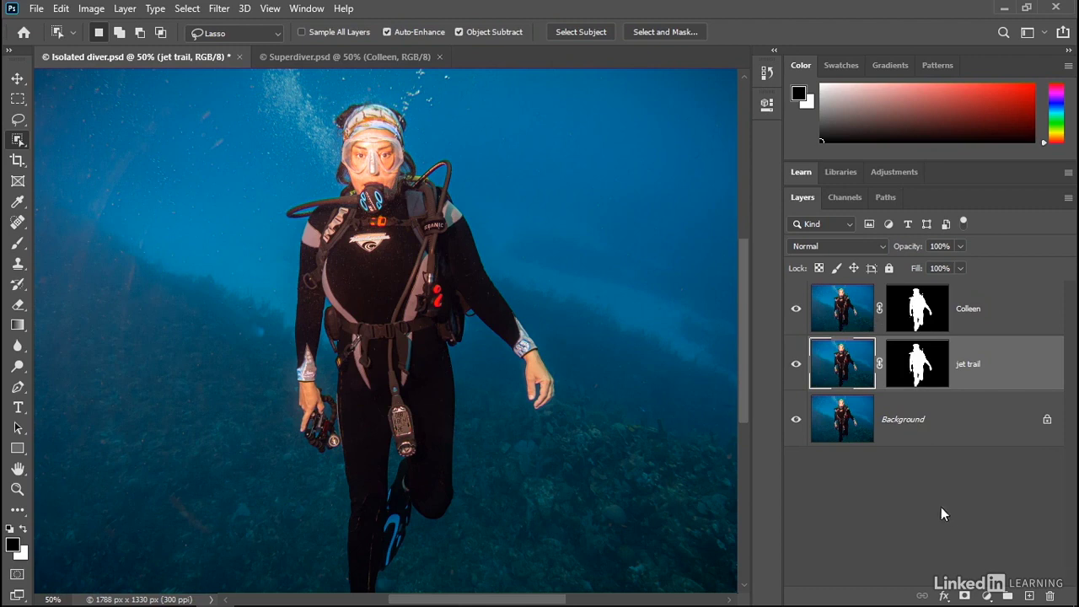
right_click(919, 370)
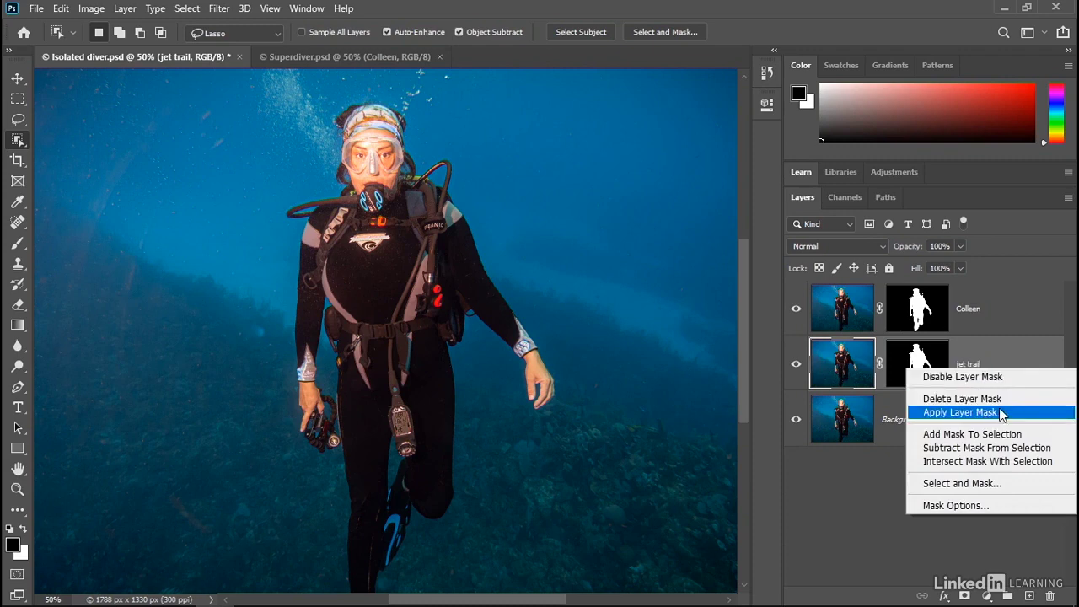
click(961, 412)
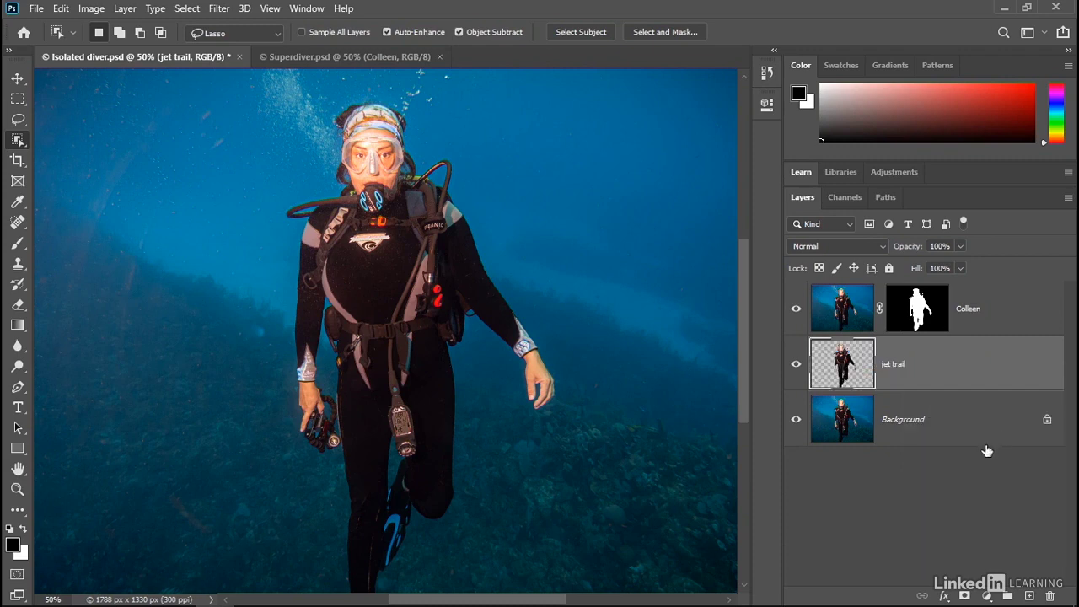
alt+click(796, 365)
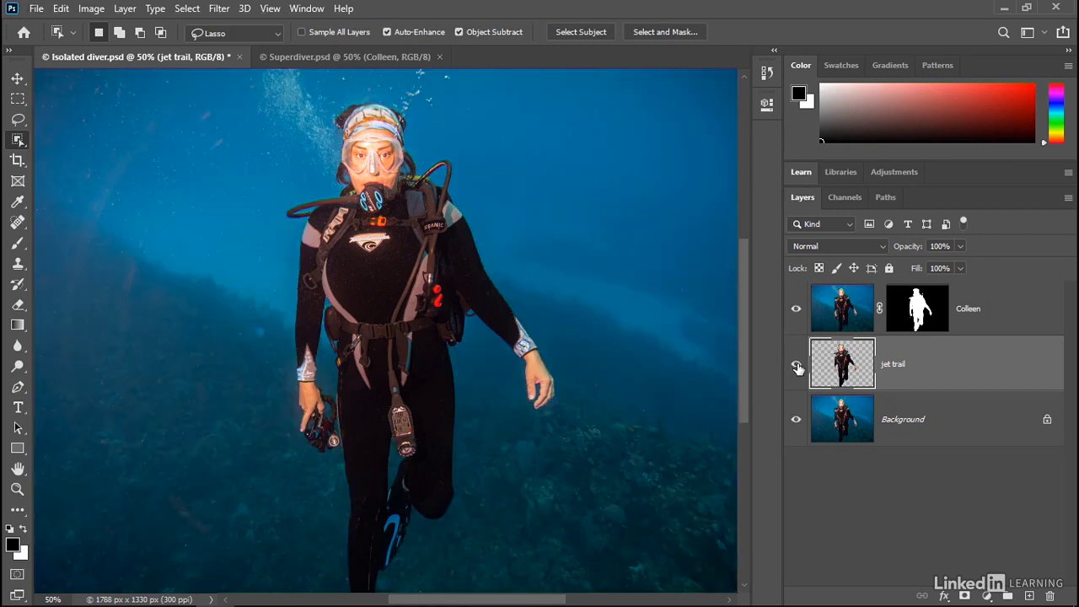
alt+click(797, 365)
Apply a Motion Blur to the jet trail layer with an angle of 90° and a distance of 400 pixels
click(218, 9)
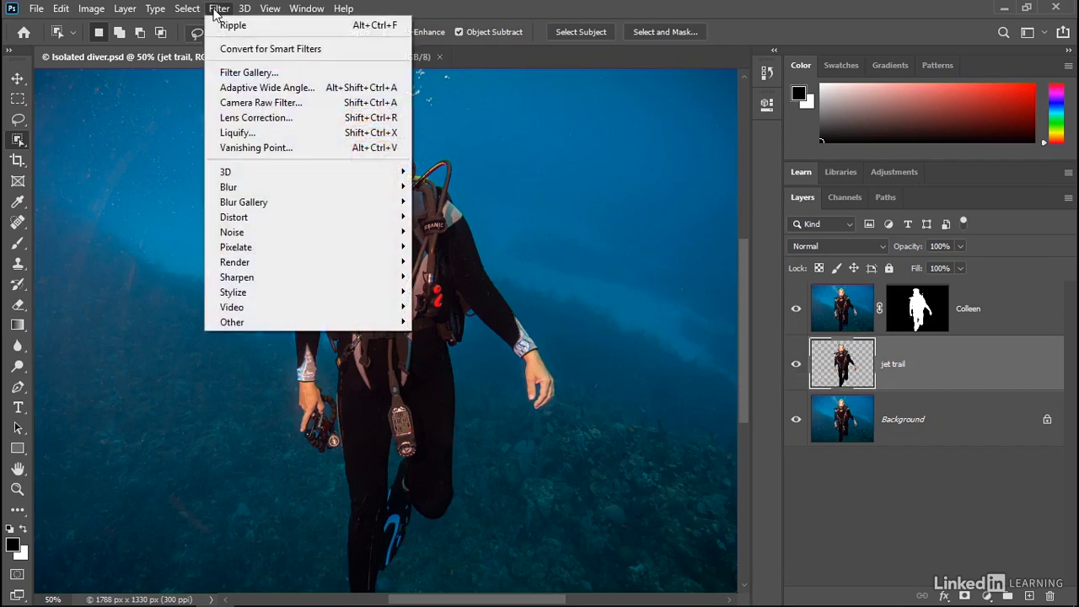
mouse_move(281, 186)
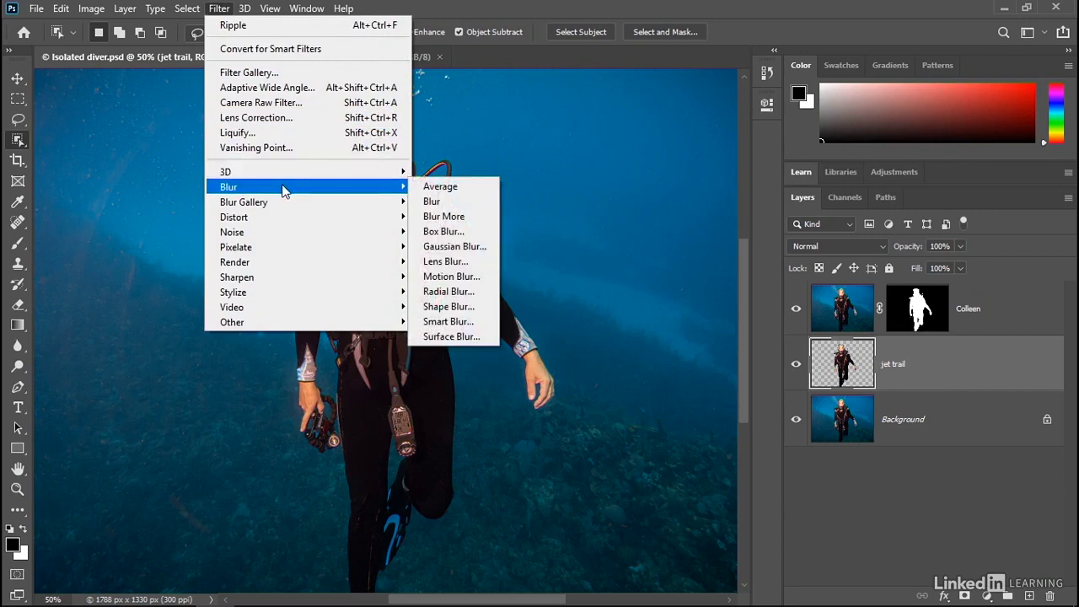
click(489, 276)
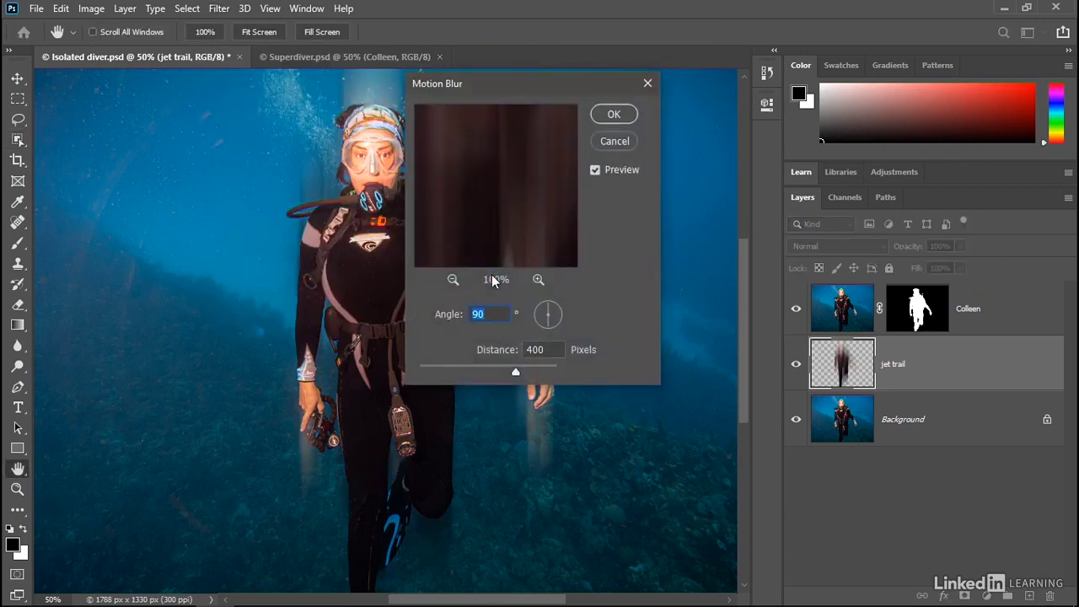
click(500, 318)
click(546, 349)
click(602, 116)
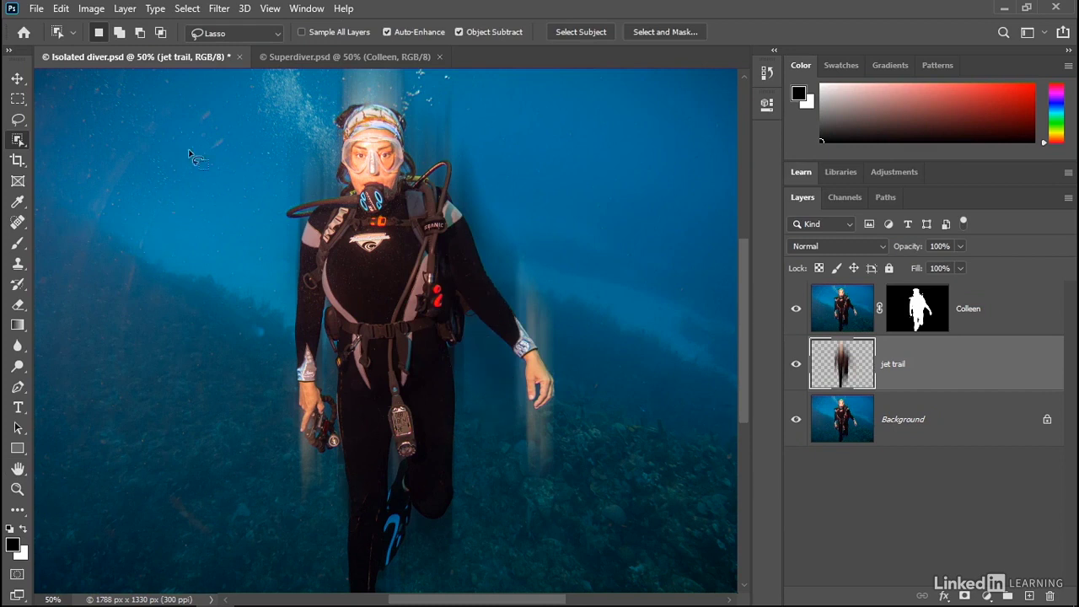
Move the jet trail layer 200 px straight down with Free Transform
click(62, 9)
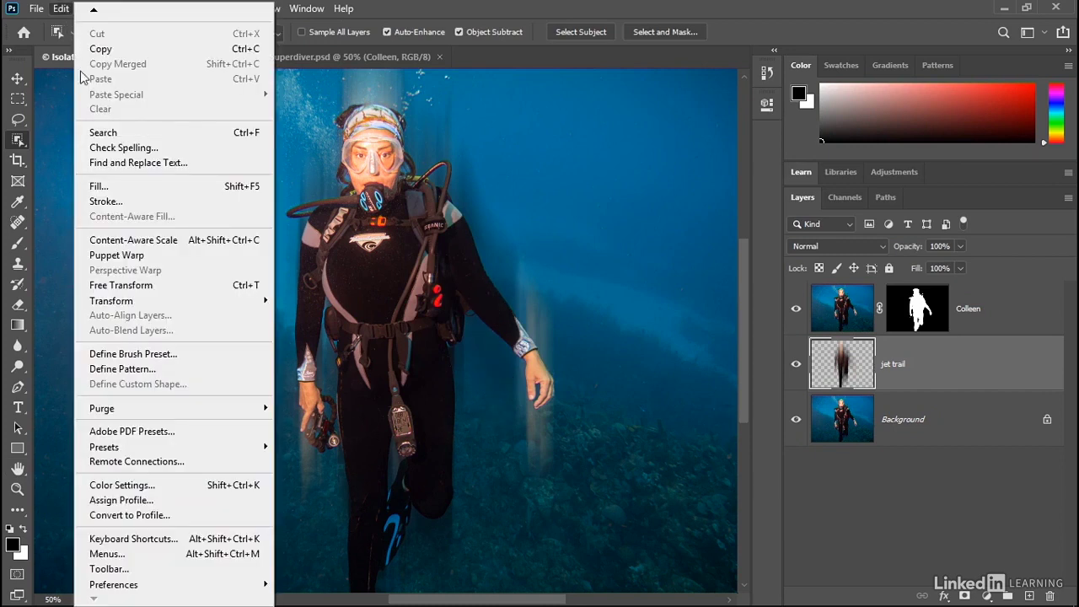
click(187, 287)
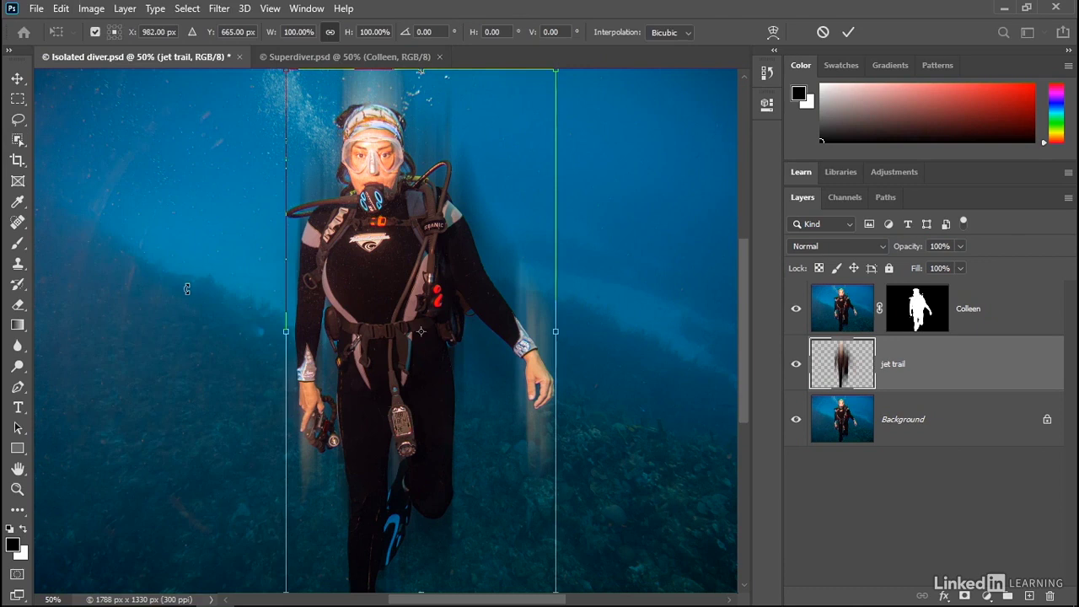
click(253, 32)
text(+200)
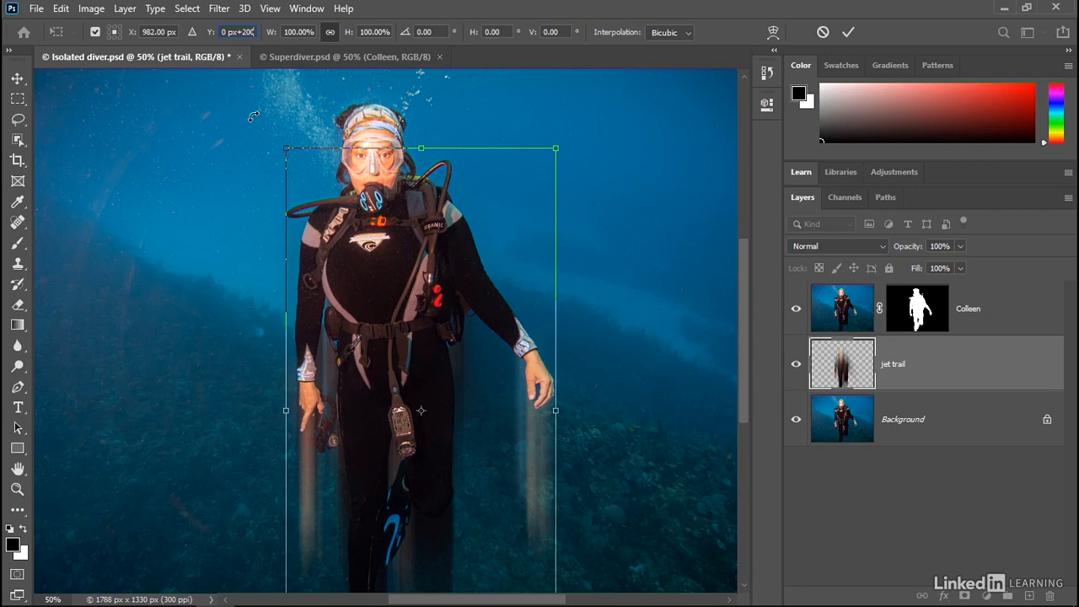
key(Return)
key(w)
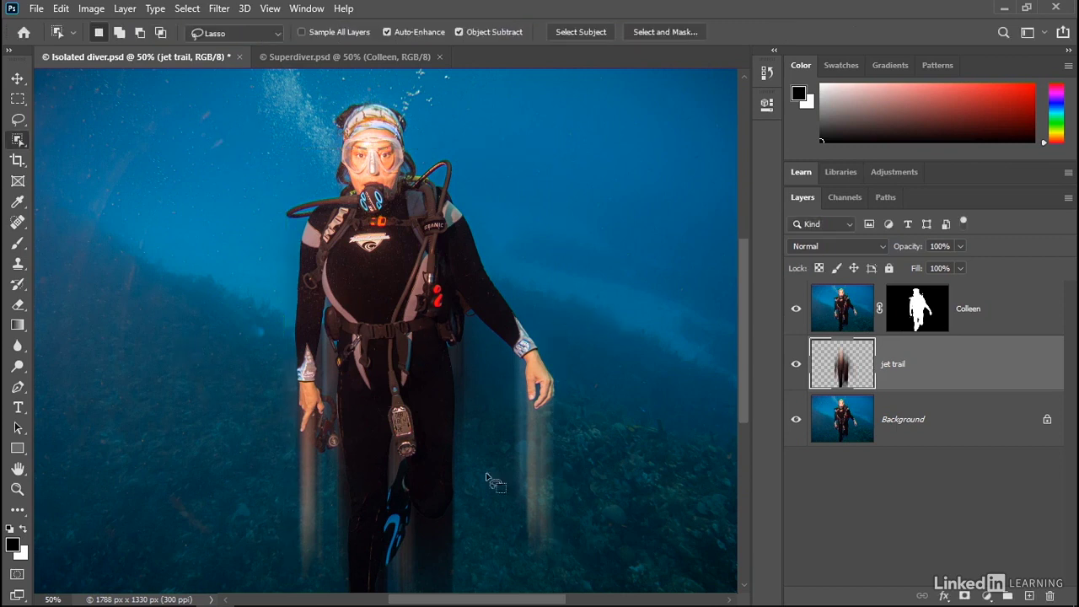
Add an Outer Glow to the jet trail layer with Screen mode, 100% opacity, color #3689b2 and a size of 50 px
click(945, 596)
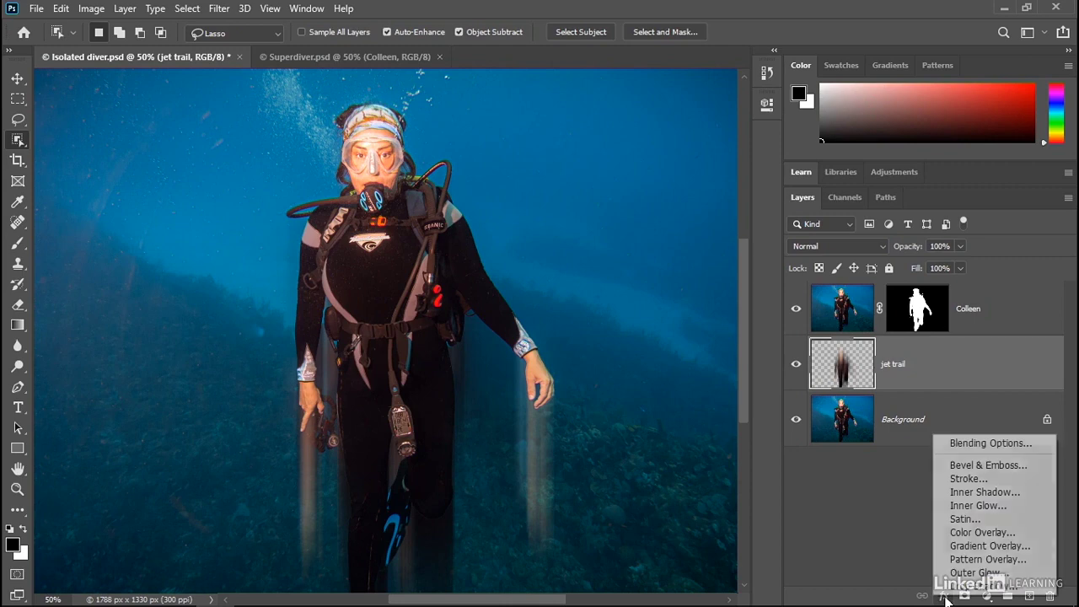
click(1022, 576)
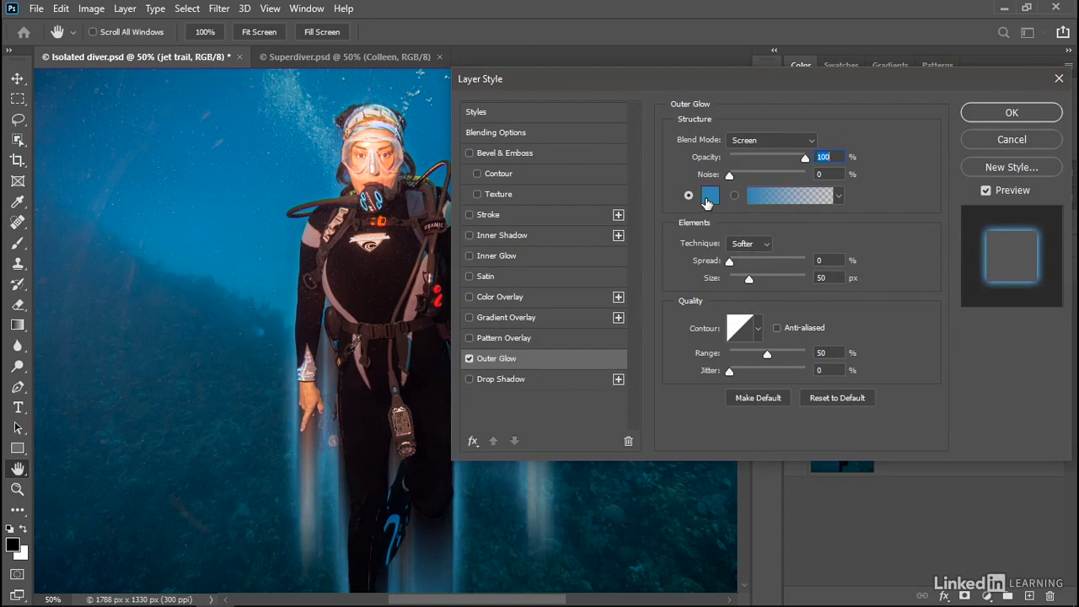
click(708, 197)
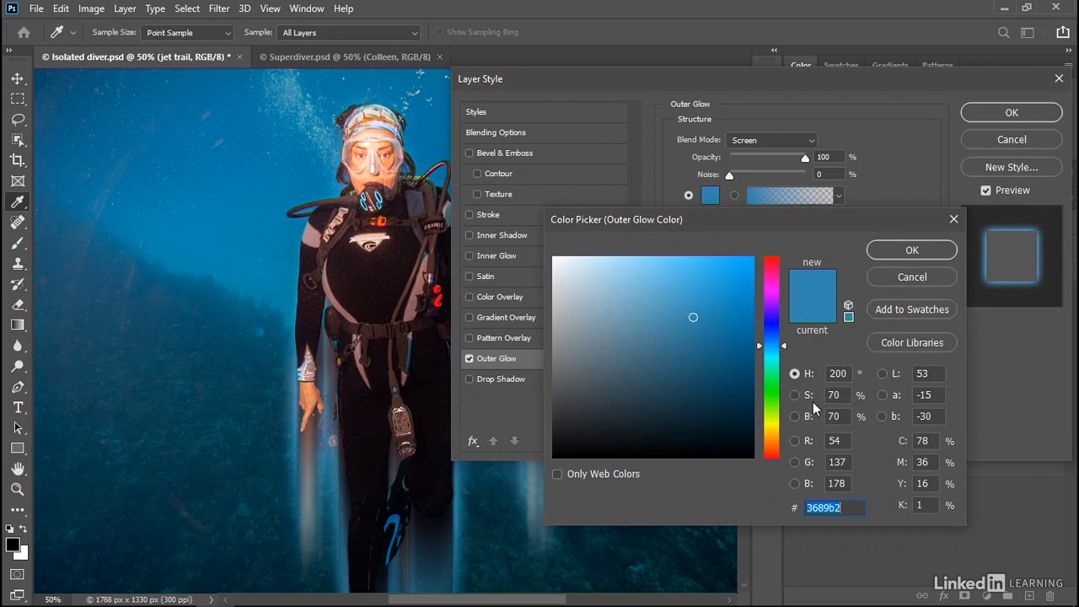
click(911, 251)
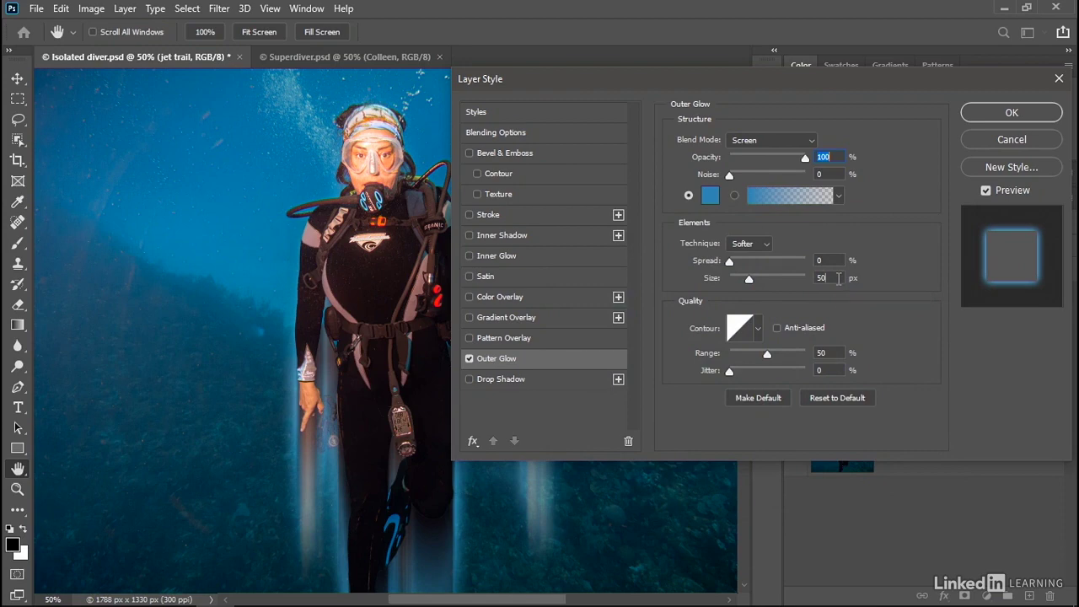
click(839, 278)
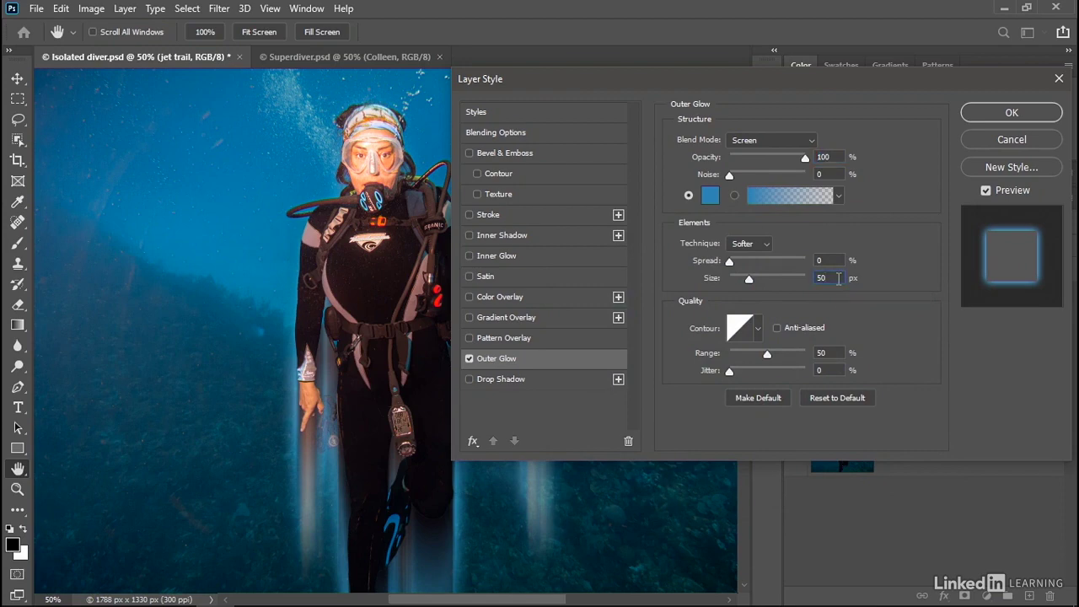
click(982, 114)
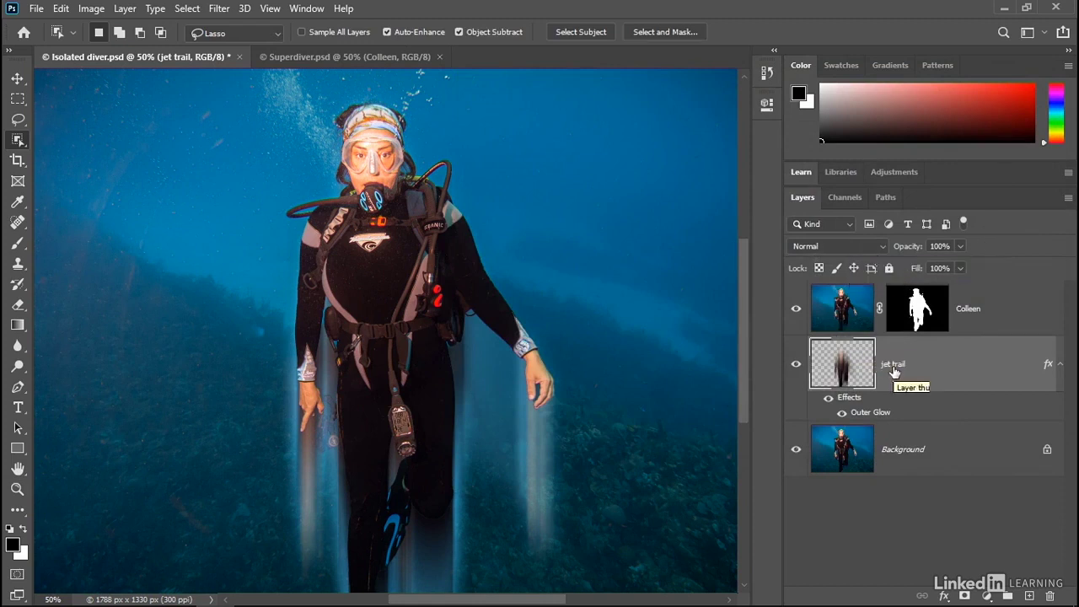
Set the jet trail layer's blend mode to Linear Dodge (Add) and copy its Outer Glow to the top diver layer
click(847, 246)
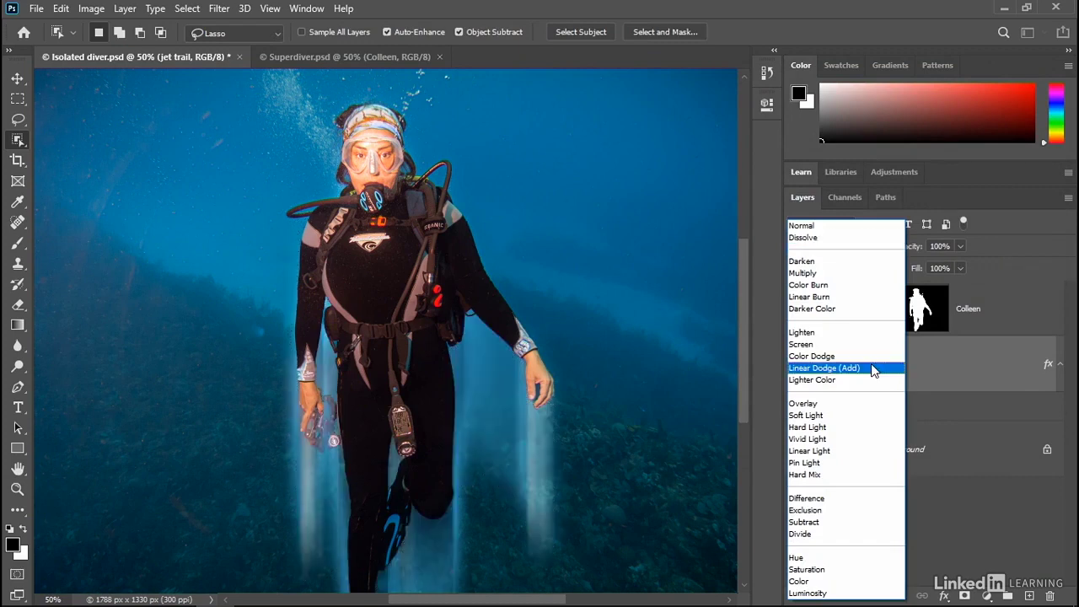
click(872, 368)
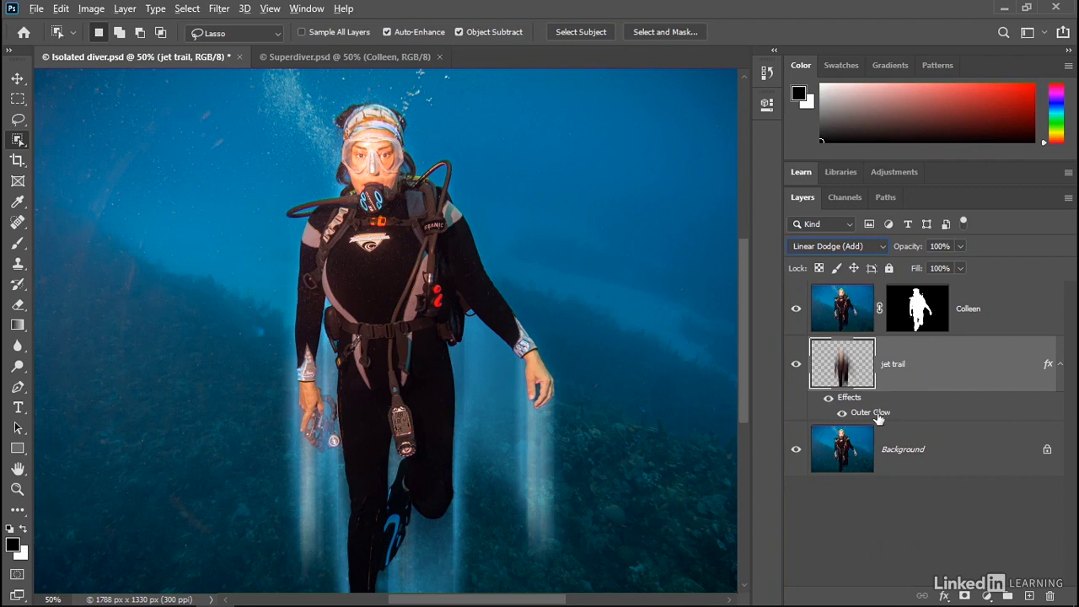
drag(867, 417, 995, 316)
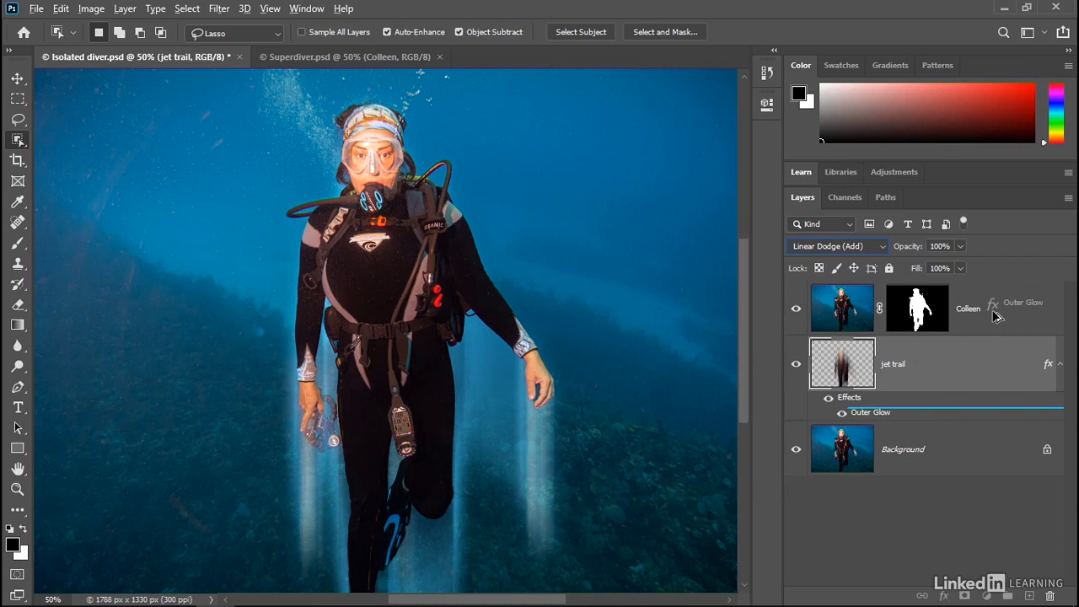
drag(995, 316, 993, 316)
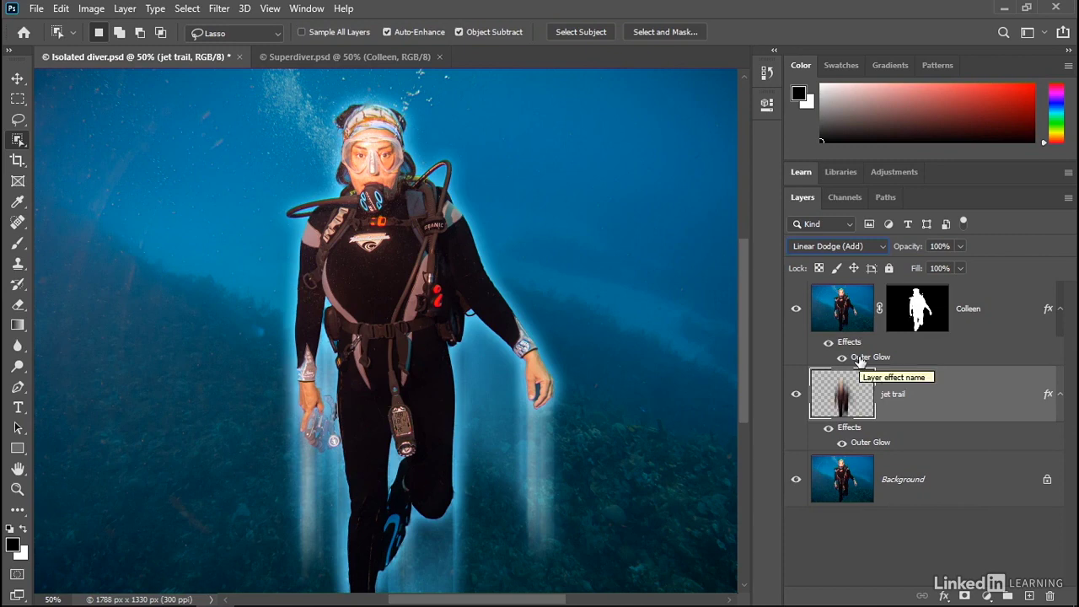
Set the top diver layer's Outer Glow to a size of 100 px and an opacity of 20%
double_click(860, 359)
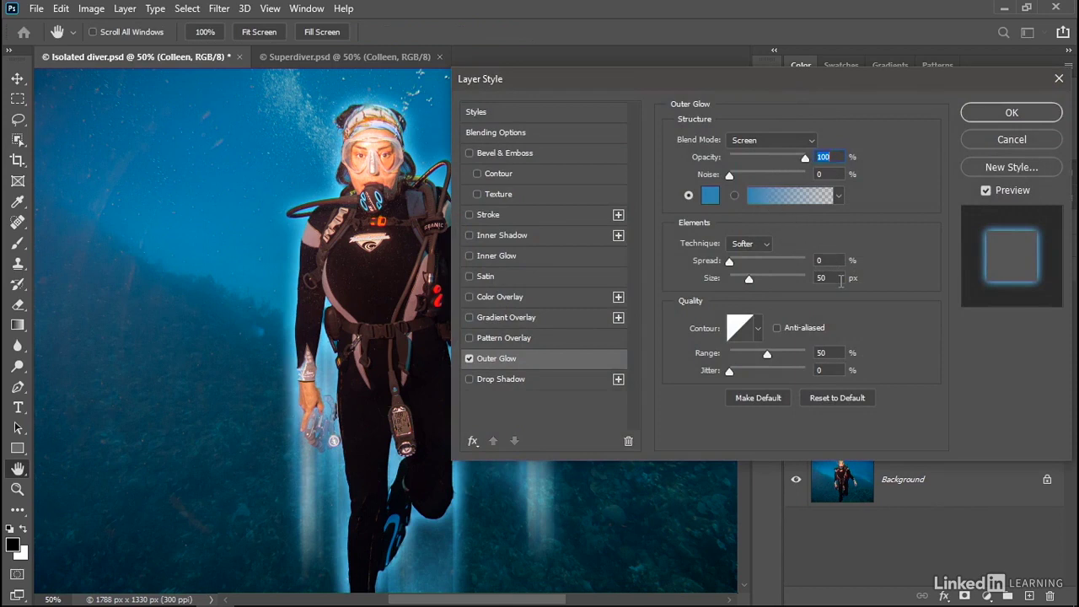
click(841, 281)
text(*2)
key(Tab)
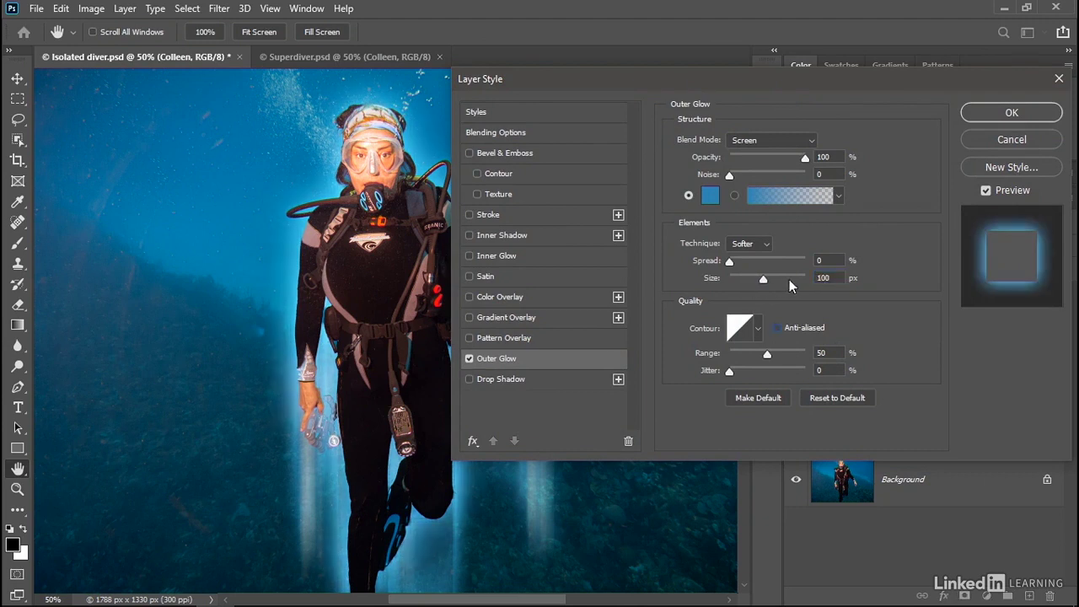
click(833, 157)
text(20)
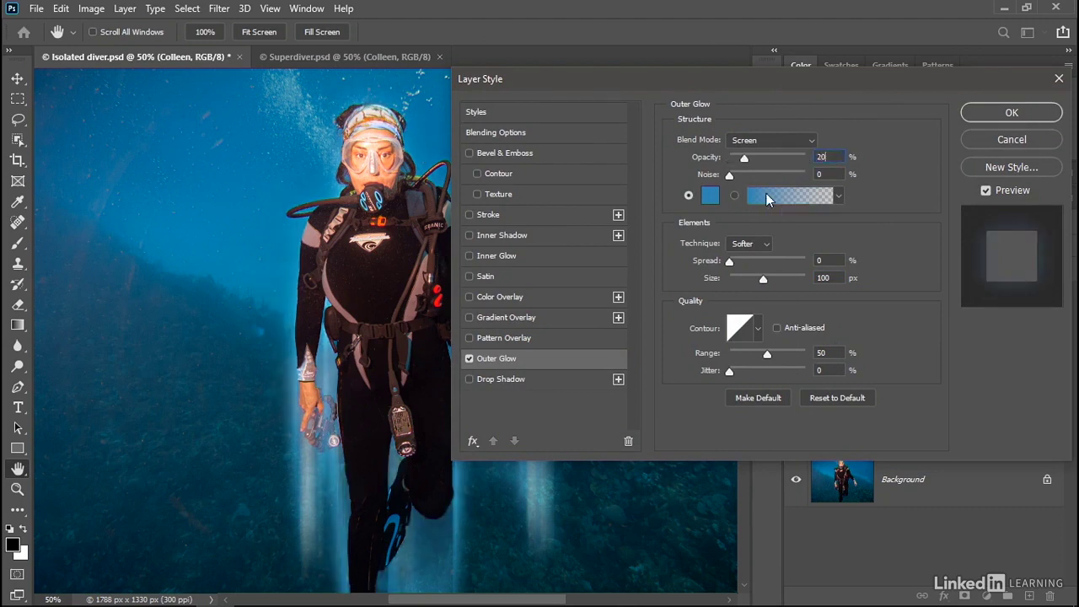
key(Tab)
click(971, 114)
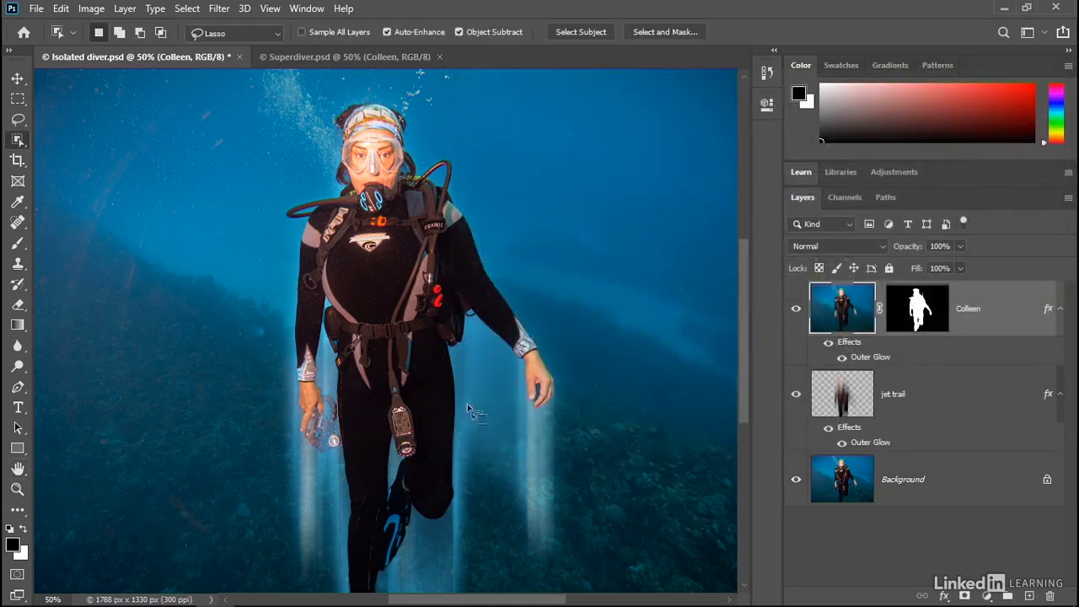
Select the dark gap between the thumb and fingers of the diver's open hand with the Object Selection tool in Lasso mode
ctrl+click(531, 392)
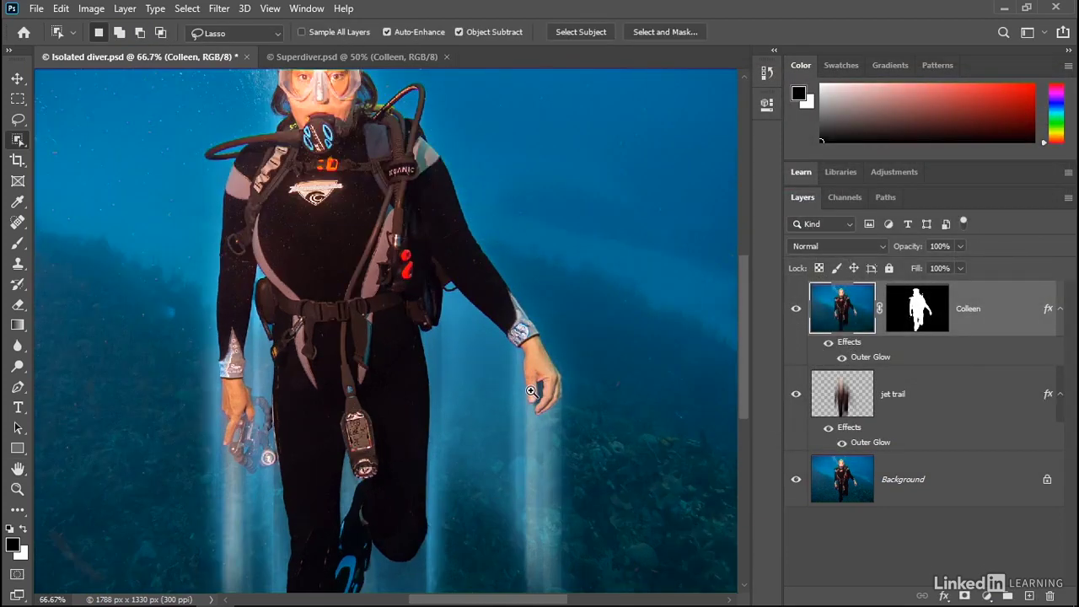
ctrl+click(531, 391)
ctrl+click(529, 389)
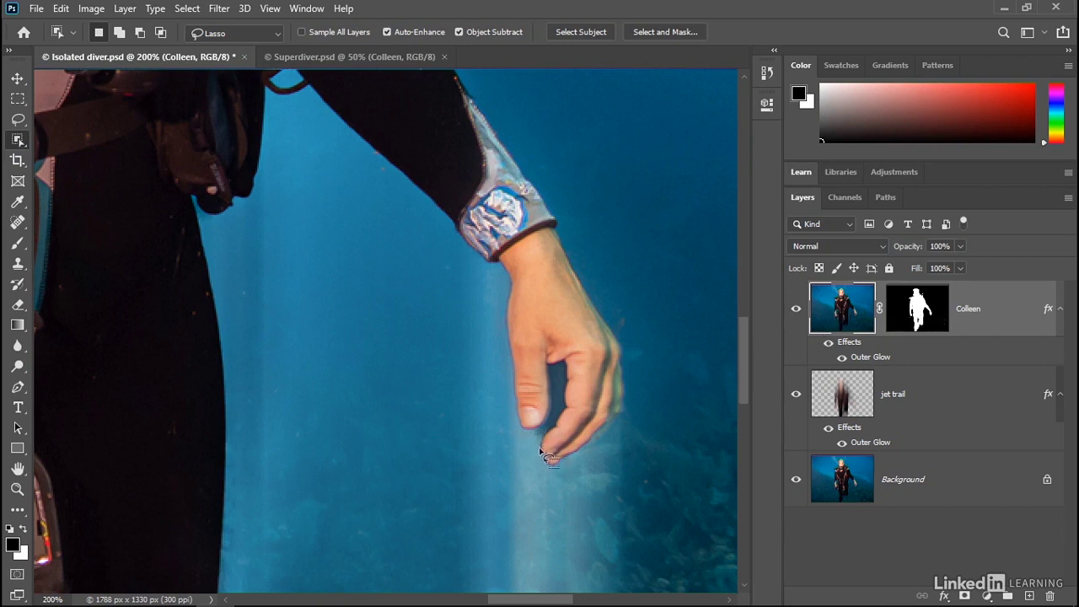
mouse_move(540, 449)
mouse_down()
mouse_move(585, 396)
mouse_move(581, 366)
mouse_move(551, 342)
mouse_move(532, 356)
mouse_move(526, 436)
mouse_up()
scroll(549, 369, up, 1)
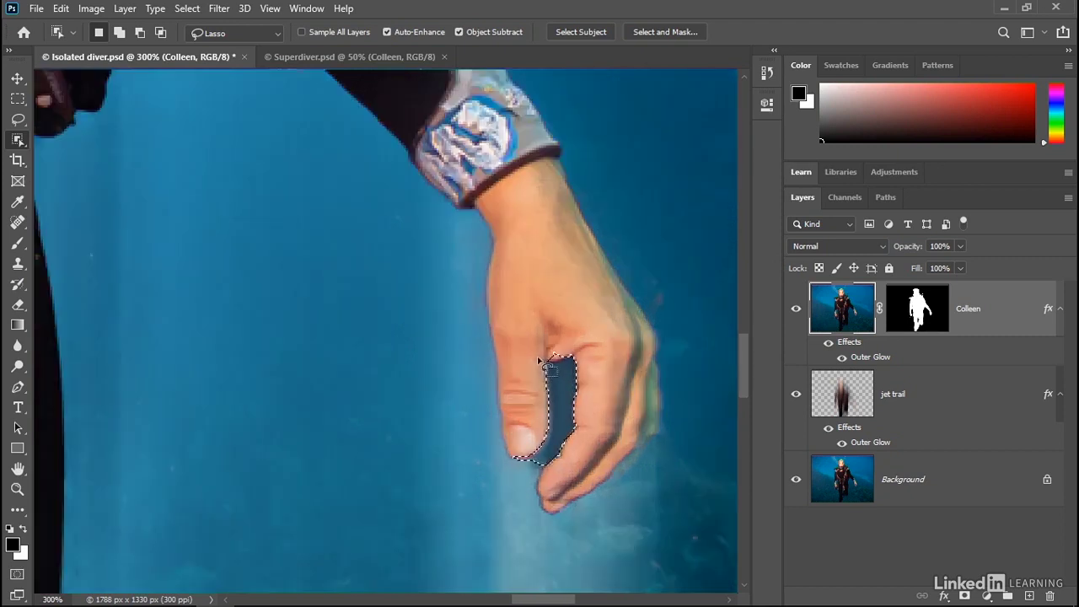
Add the missing area at the opening between the thumb tip and fingertips to the gap selection
key(alt)
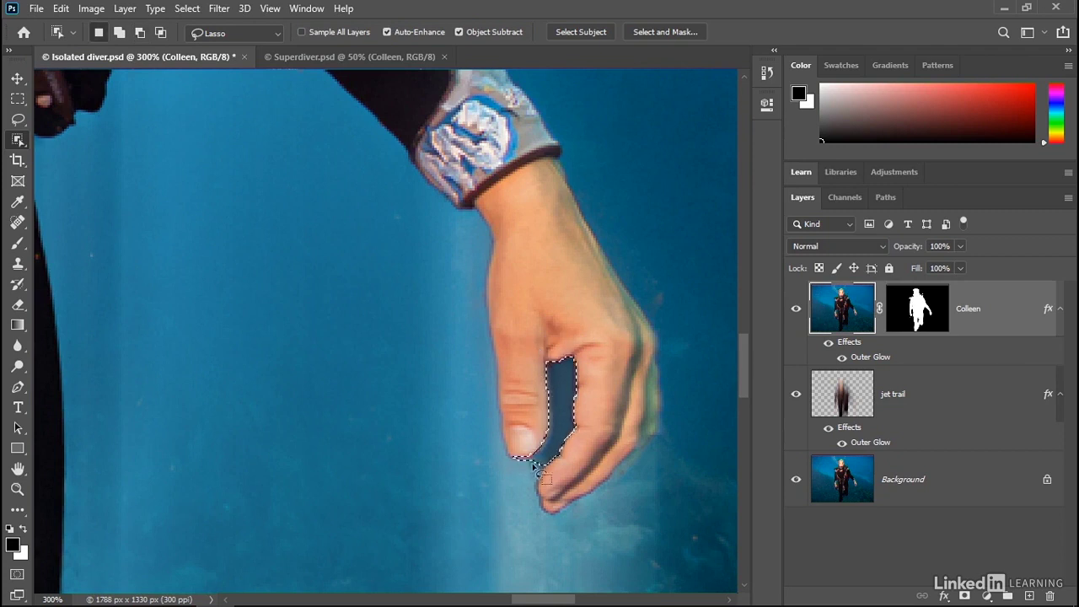
key(shift)
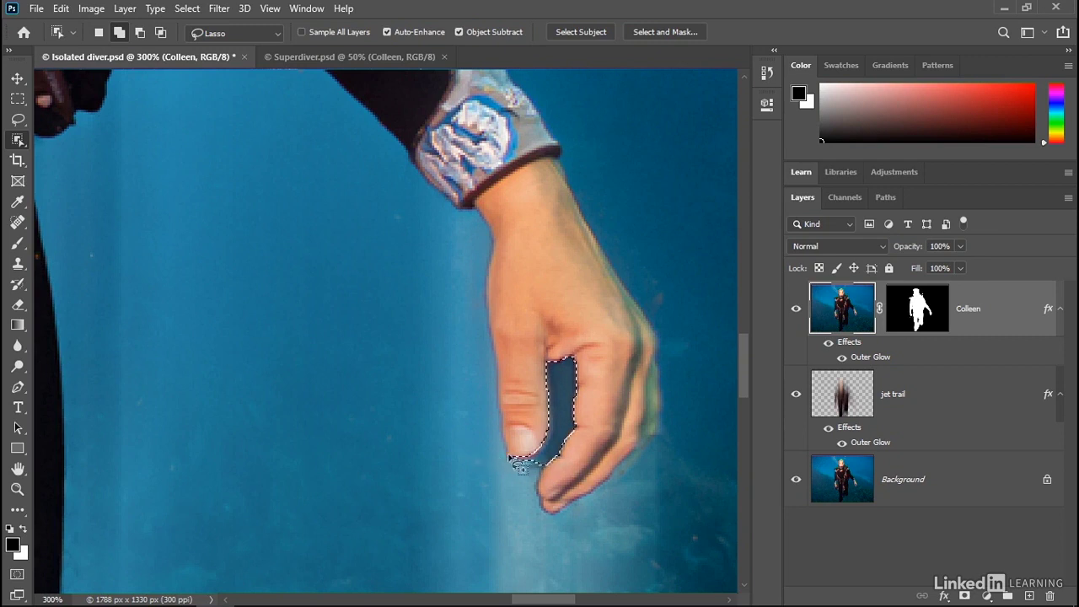
mouse_move(532, 462)
mouse_down()
mouse_move(499, 467)
mouse_move(516, 477)
mouse_move(540, 468)
mouse_up()
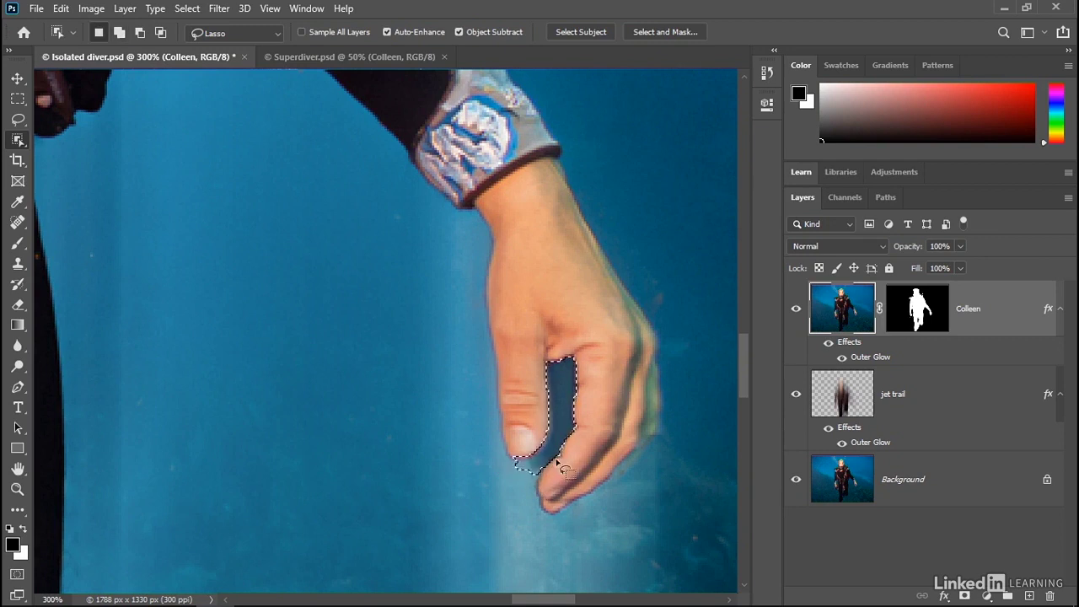
Fill the selected finger gap with black on the top diver layer's mask, deselect it, and display the whole composite full screen
click(902, 321)
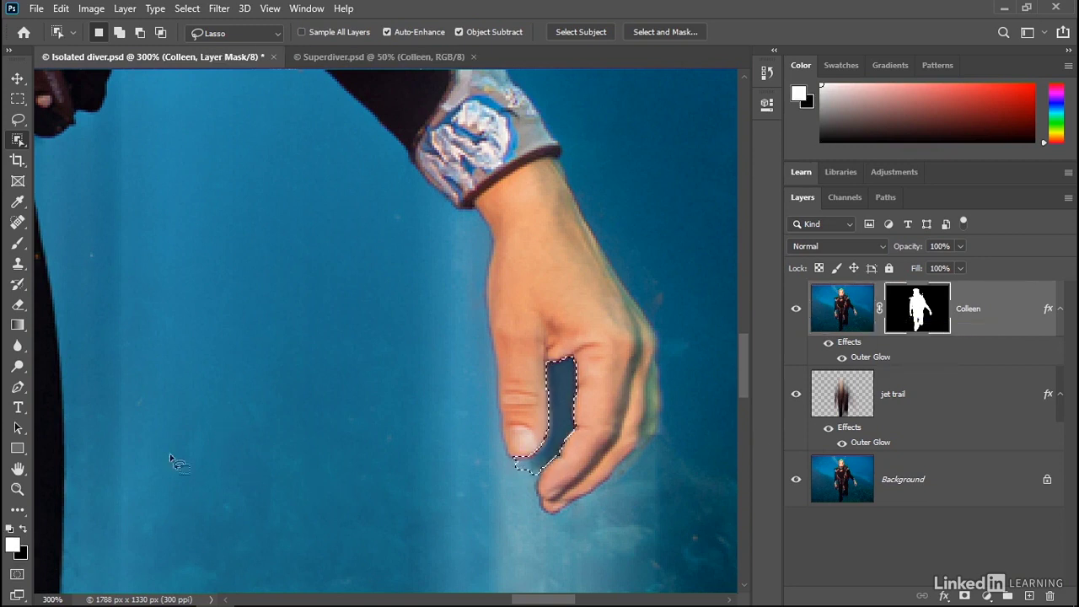
click(21, 544)
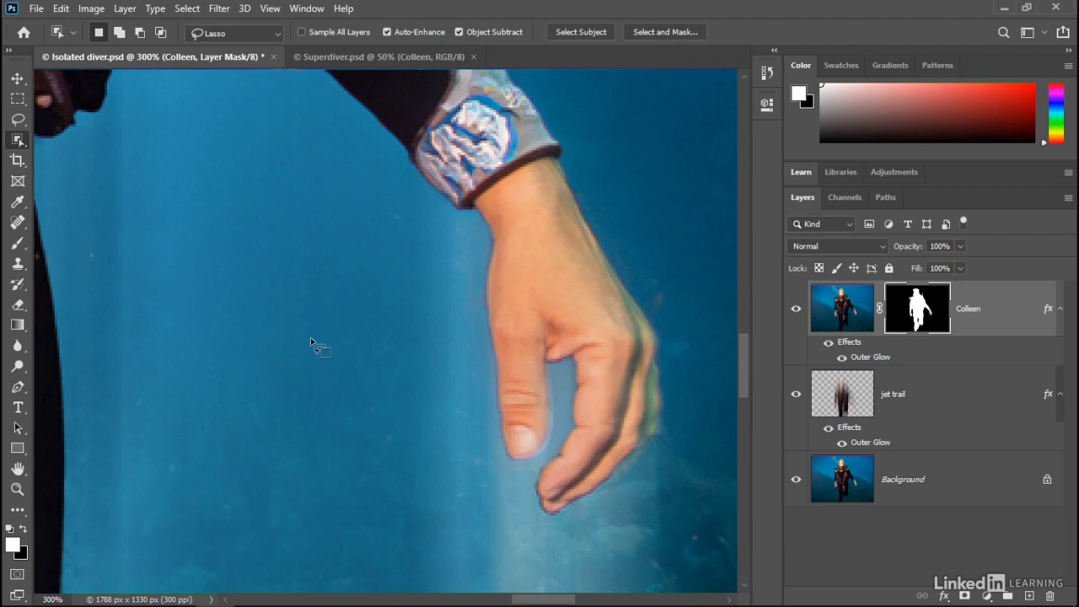
key(f)
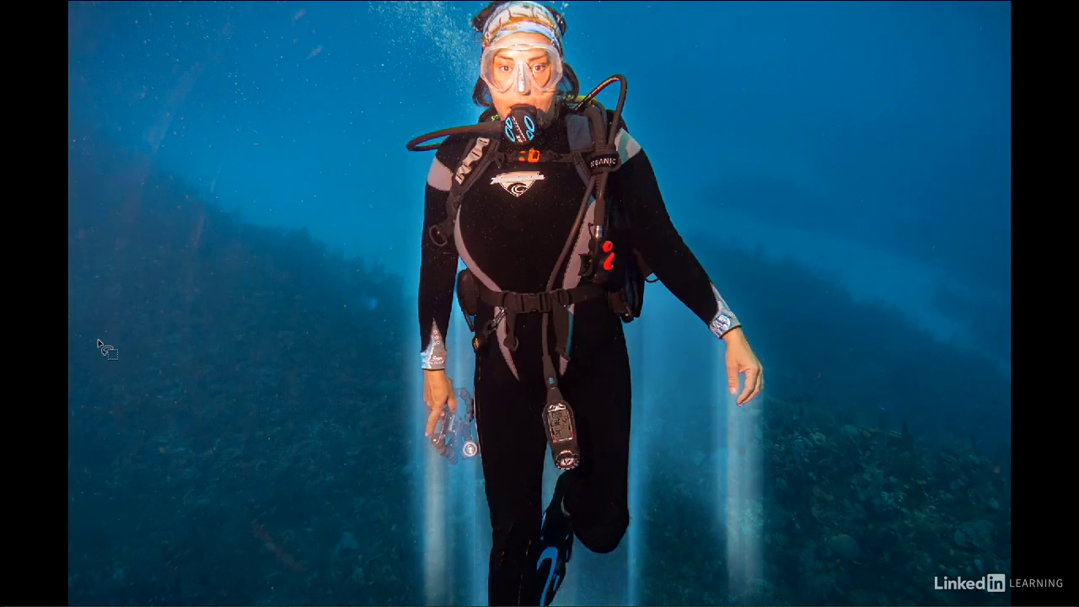
scroll(97, 343, up, 2)
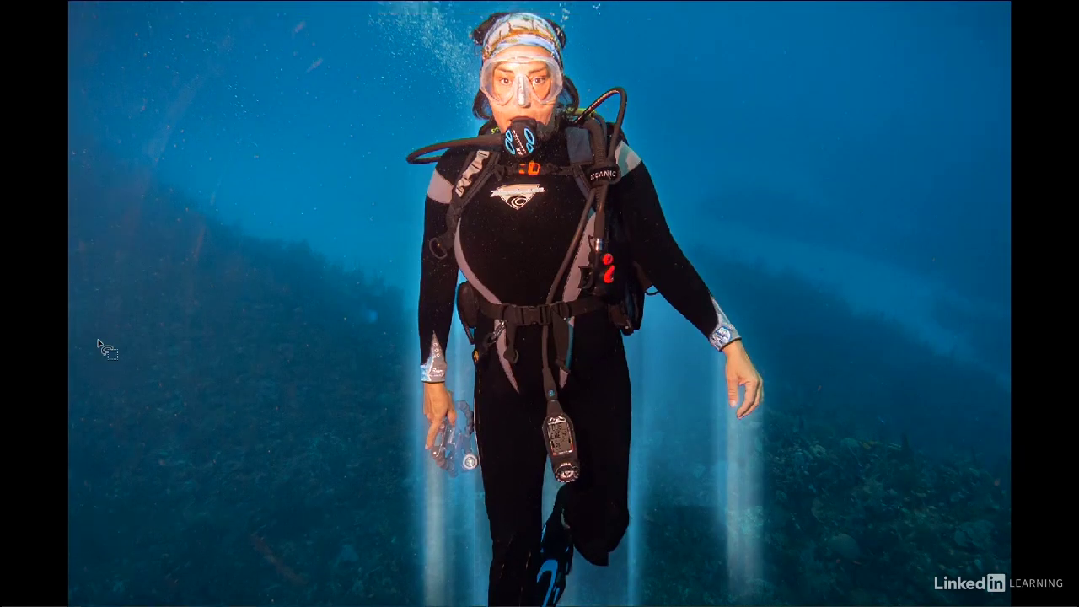